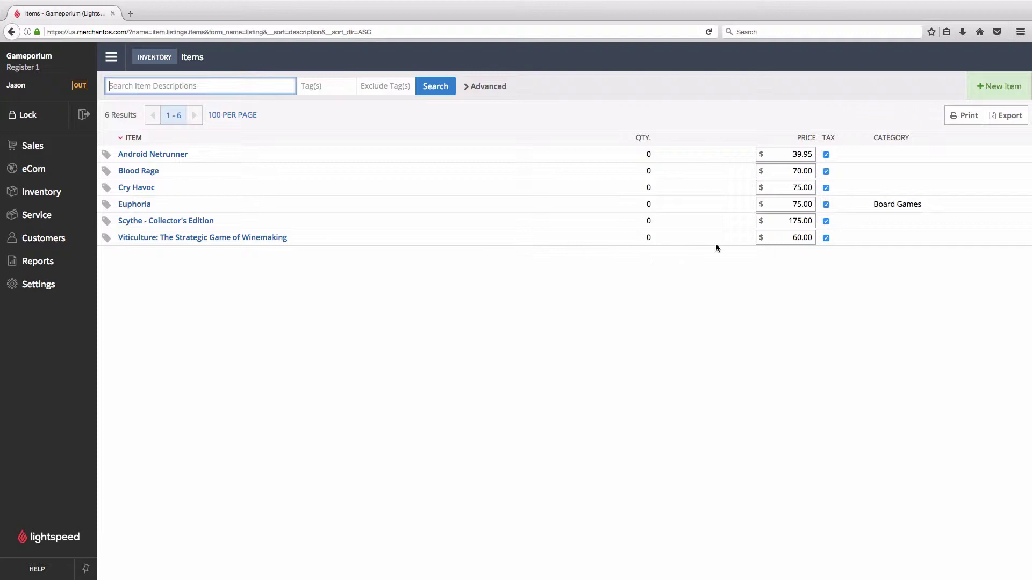
- Check that Scythe - Collector's Edition is currently priced at 175.00 in the inventory item list
click(779, 222)
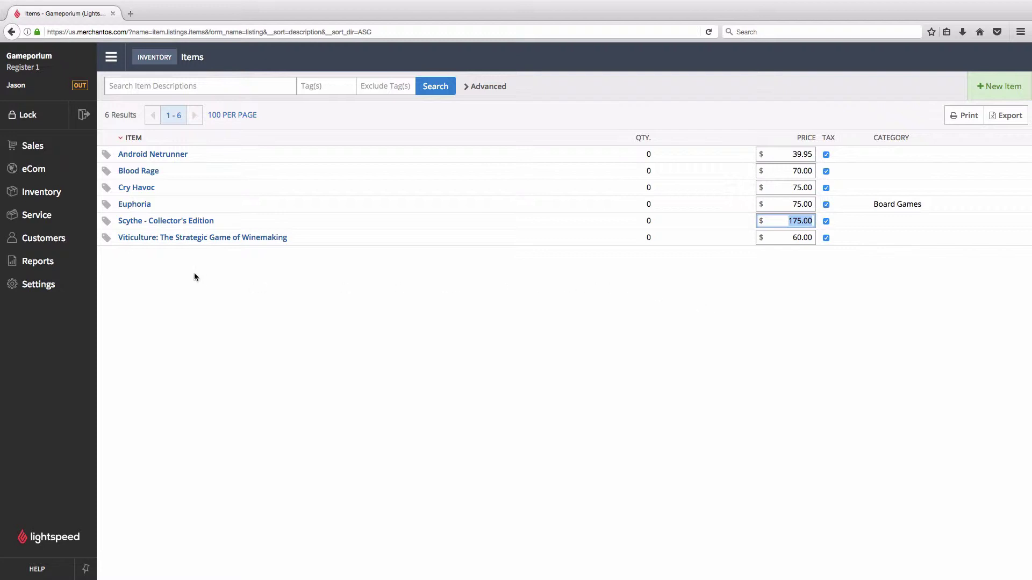
- Open purchase order 20 for Fantasy Flight Games from Purchase Orders and confirm it has no items
click(69, 198)
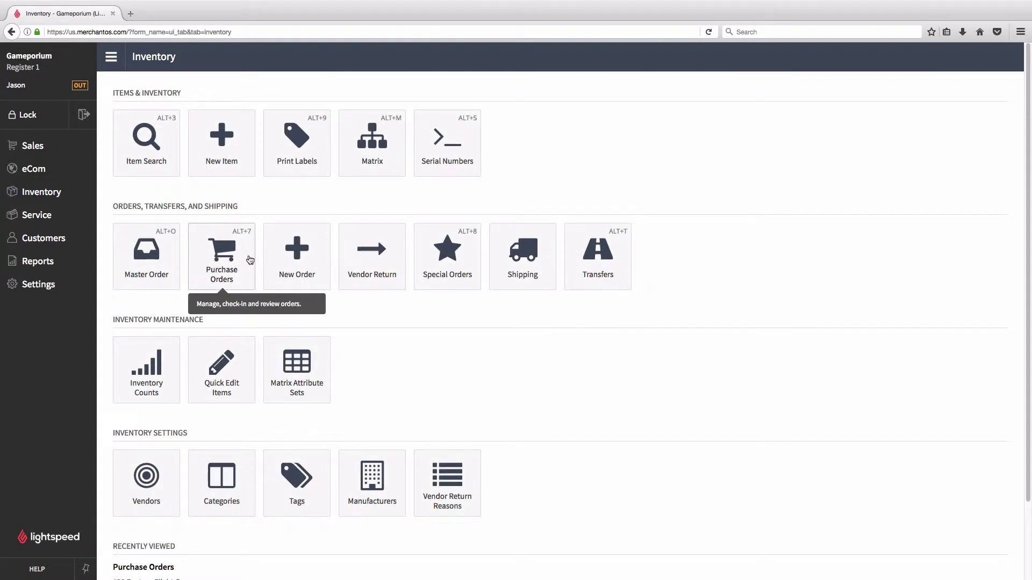
click(250, 258)
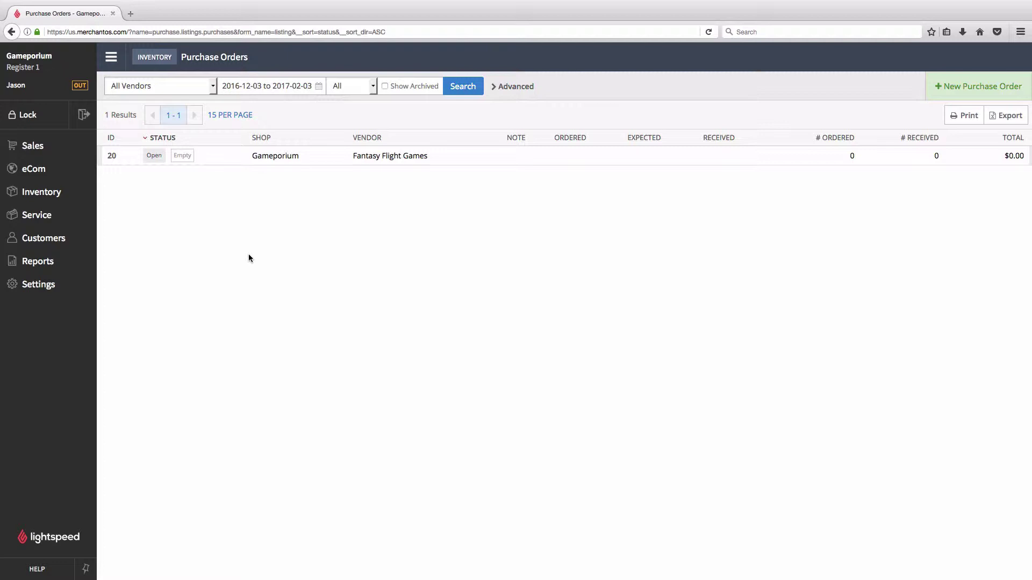
click(115, 156)
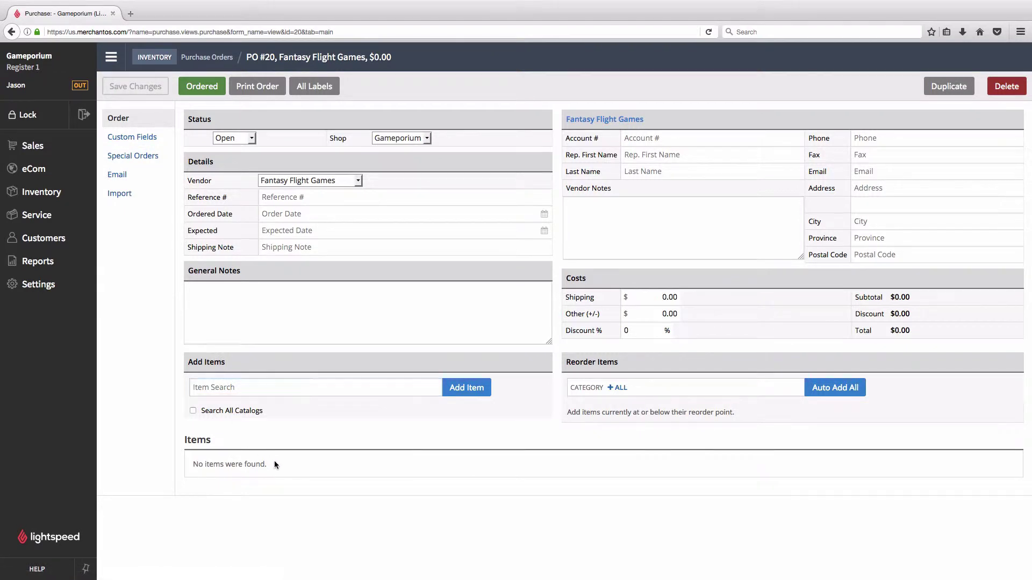
drag(274, 459, 186, 459)
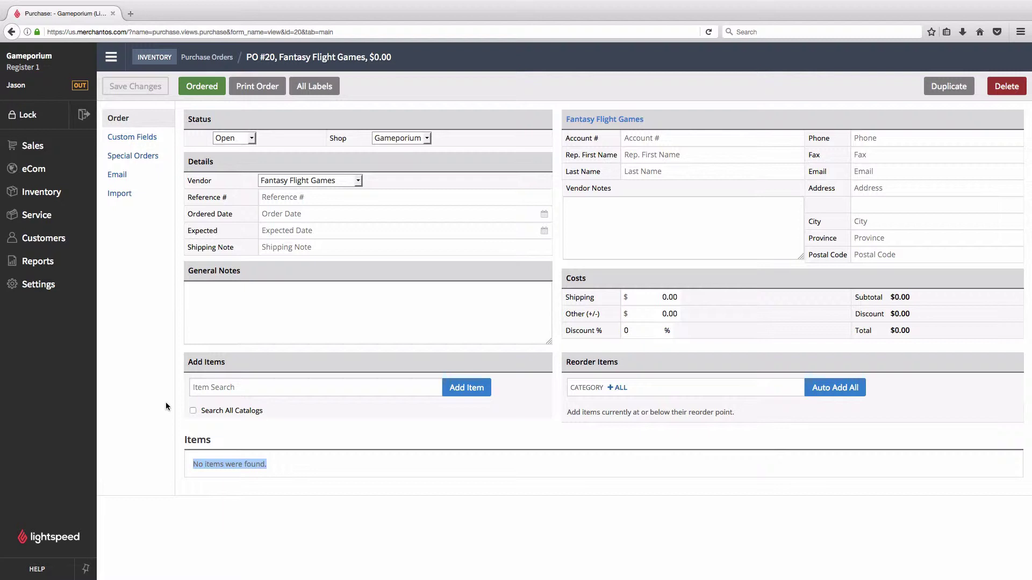
- Go to purchase order #20's Import Products page, with Update Existing Items enabled
click(149, 198)
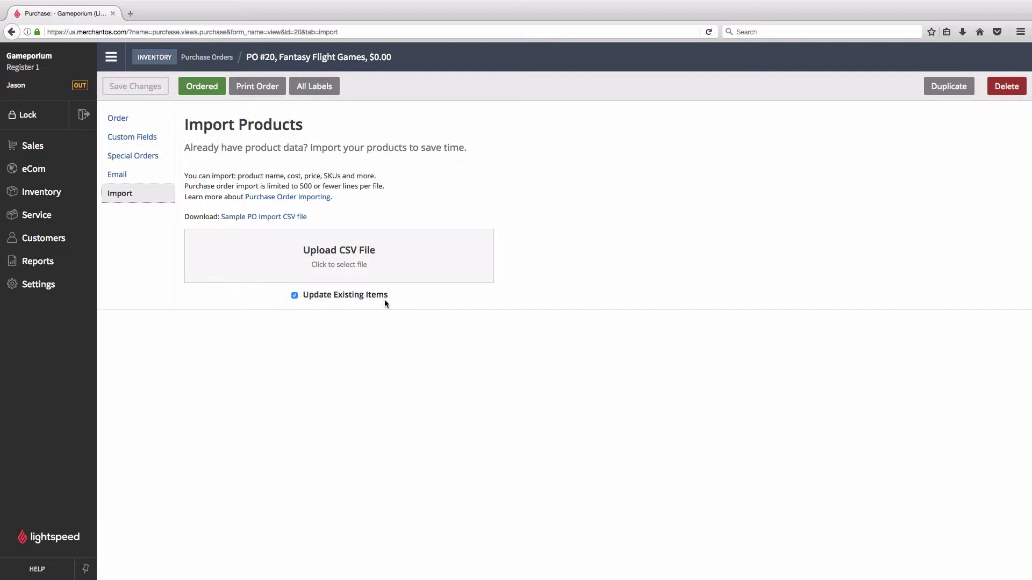
- In the Calc import sheet, review existing games in rows 2–7, new games in rows 8–10, and vendor row 11
key(ctrl+Right)
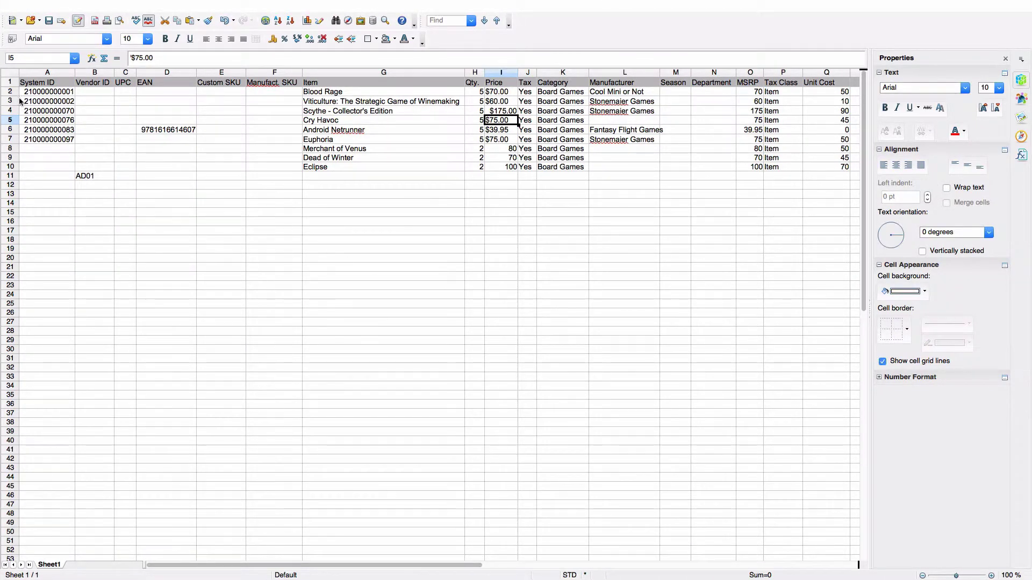
drag(10, 91, 9, 139)
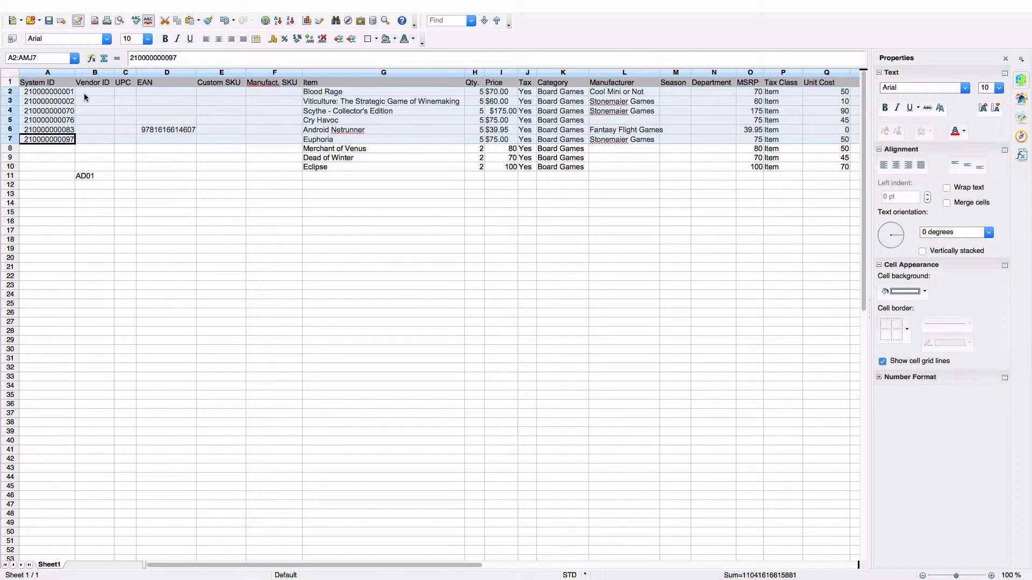
drag(10, 148, 12, 168)
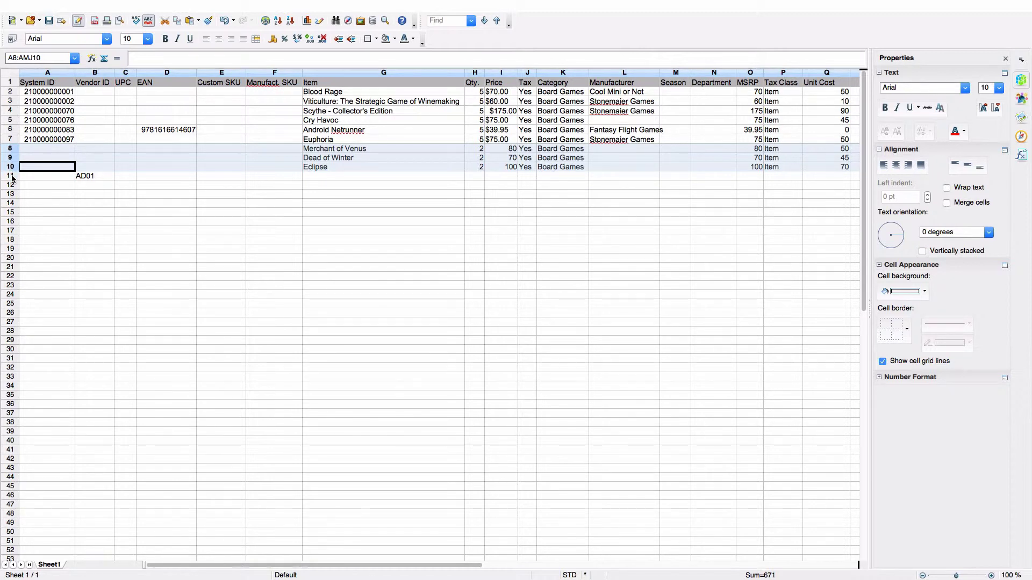
click(11, 178)
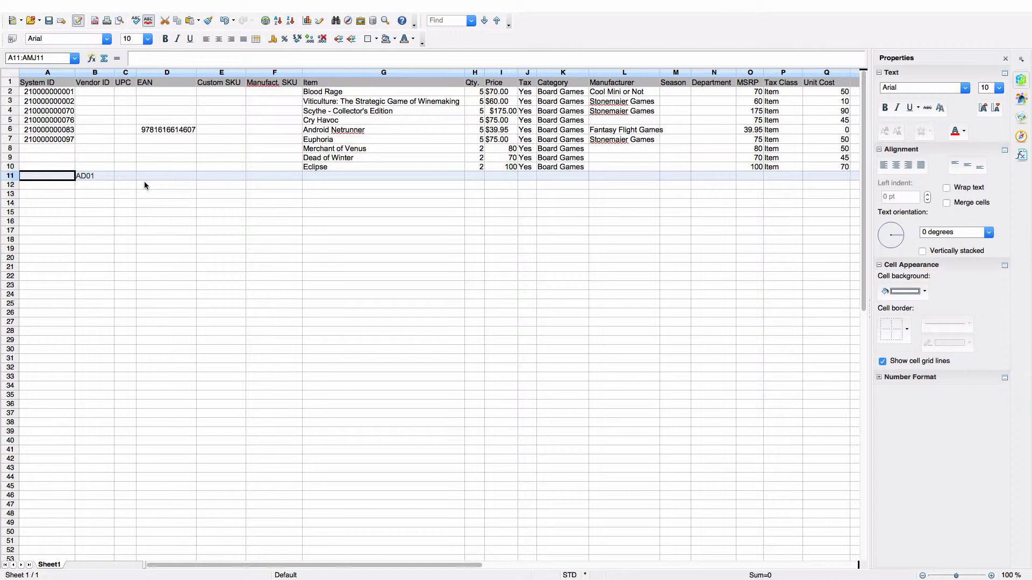
- Change Scythe's price in cell I4 from 175.00 to 200 and save the spreadsheet
click(428, 110)
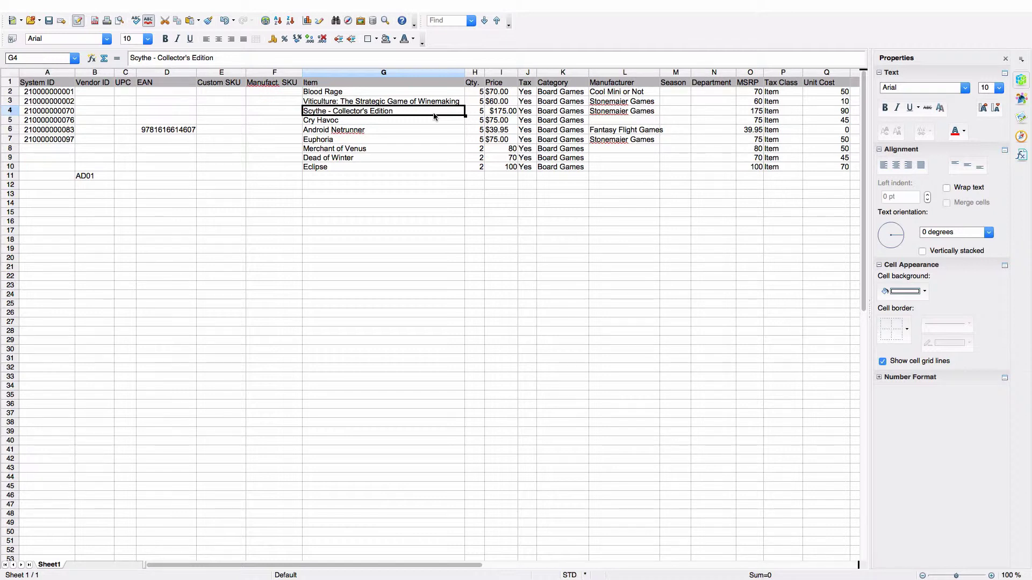
click(504, 111)
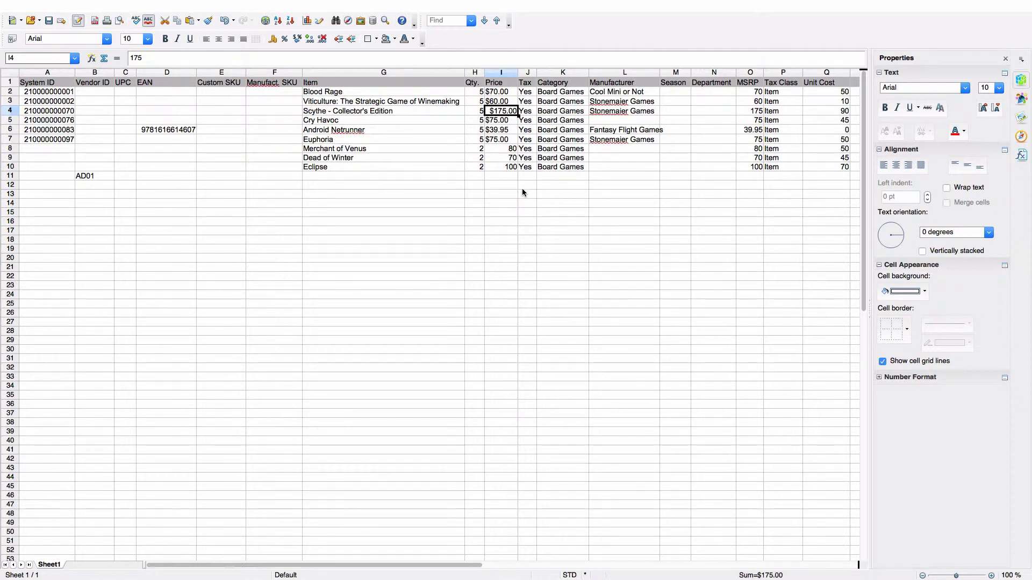
text(200)
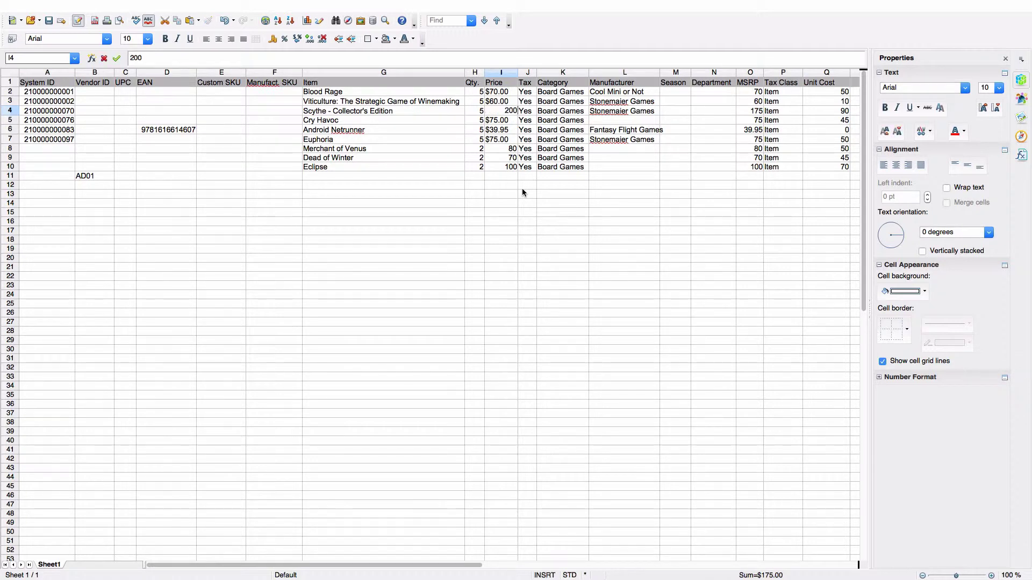
double_click(519, 193)
key(Escape)
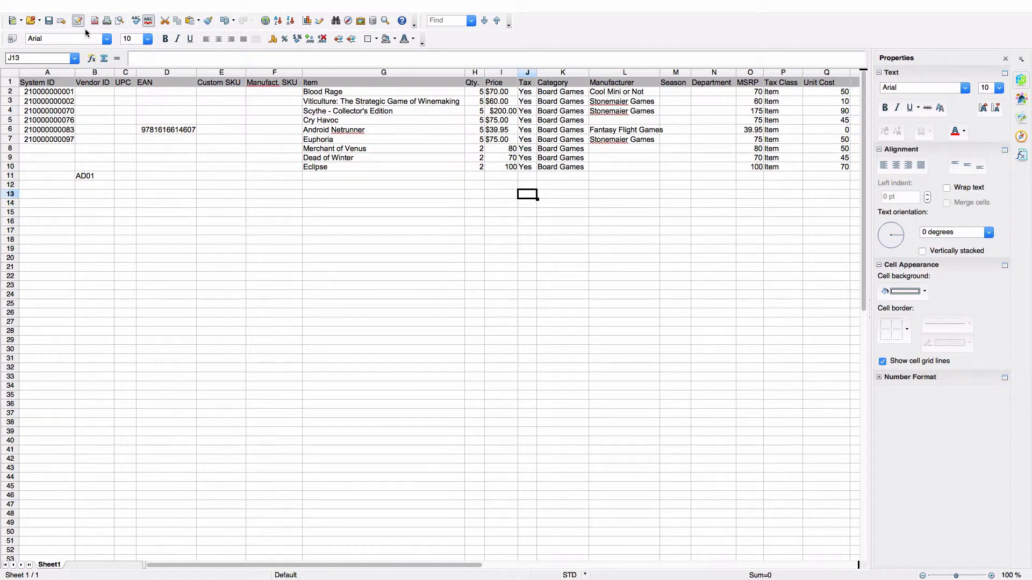
click(53, 21)
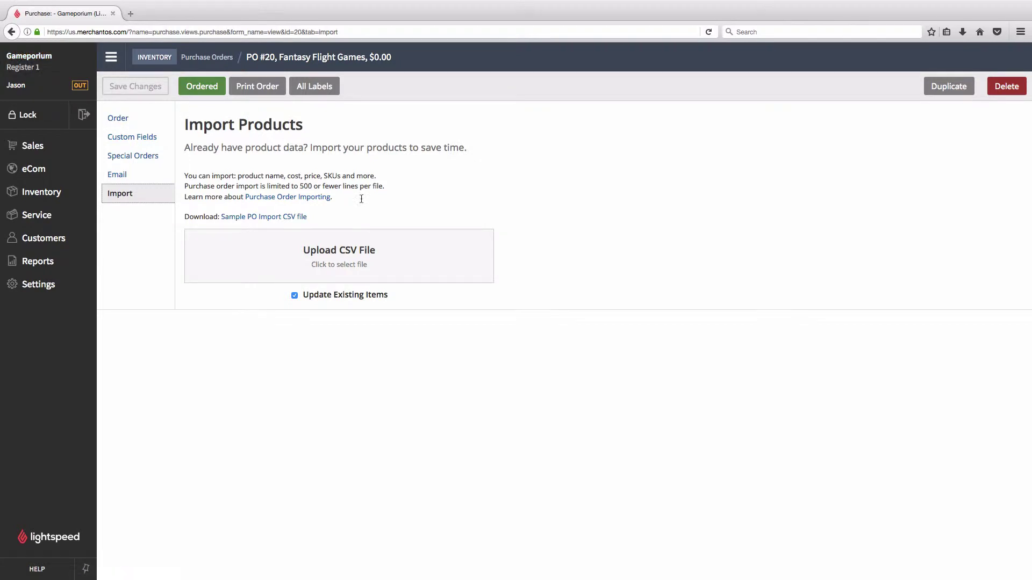
- Upload PO Import File.csv from the Desktop and scroll down to the Assign Columns table
click(456, 254)
click(572, 251)
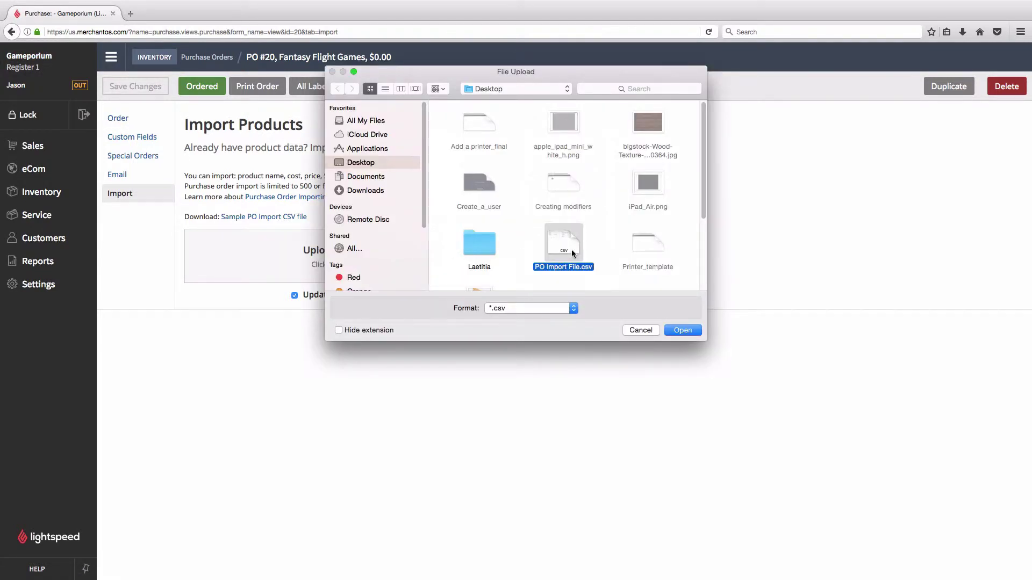
click(683, 330)
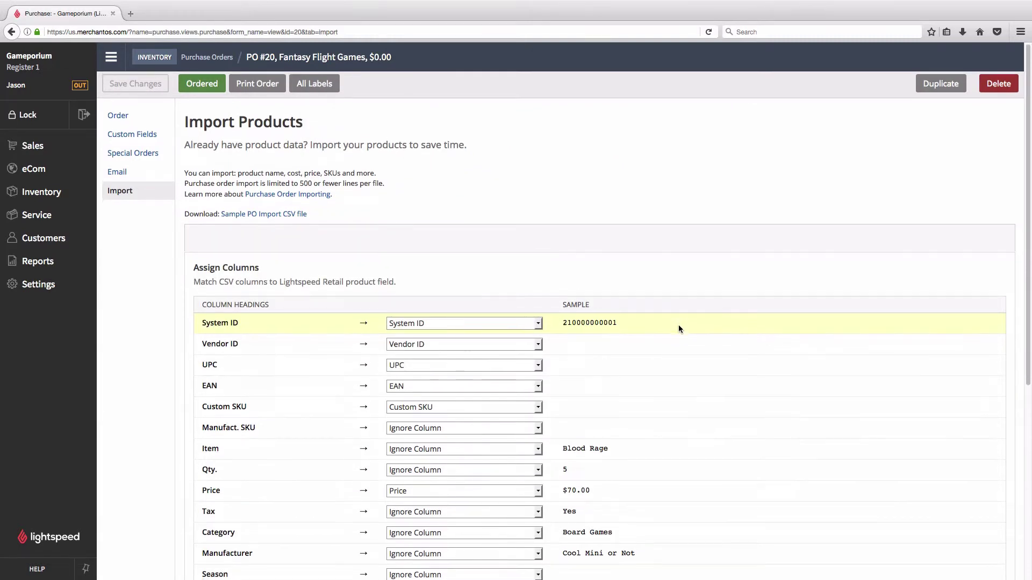
scroll(678, 328, down, 3)
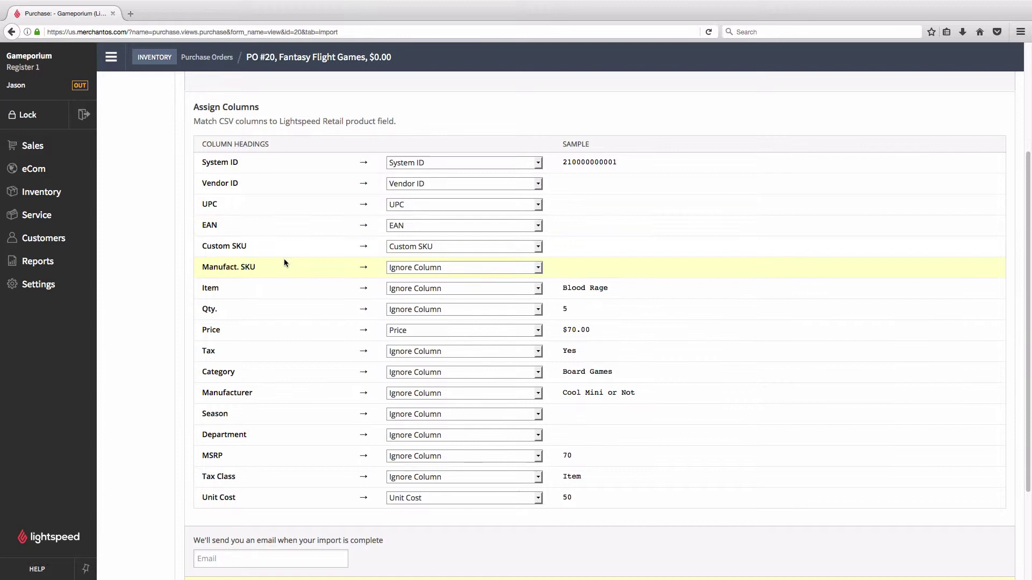
- Map Manufact. SKU to Manufacturer SKU, Item to Description, and Qty. to Order Qty
click(538, 268)
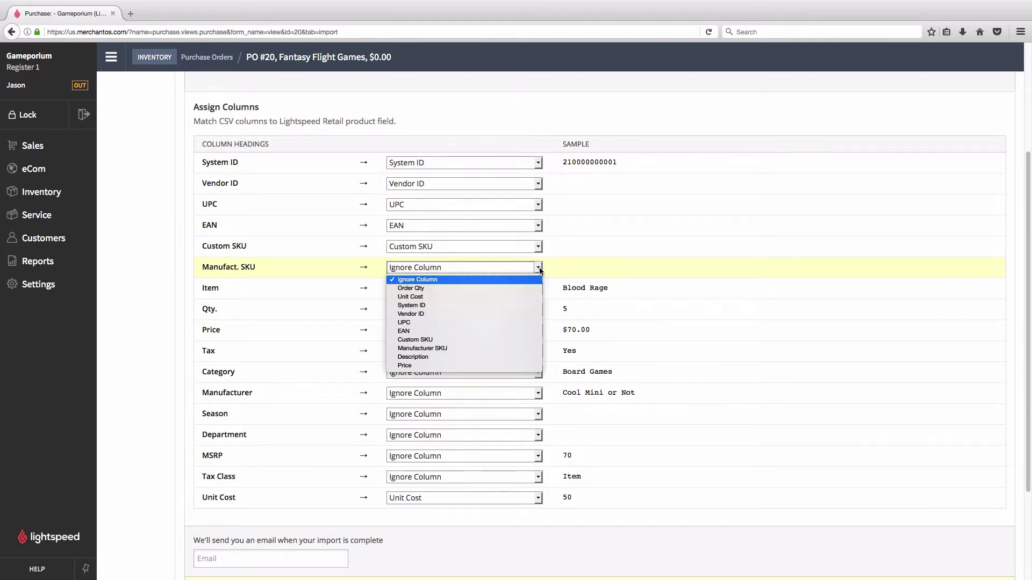
click(516, 348)
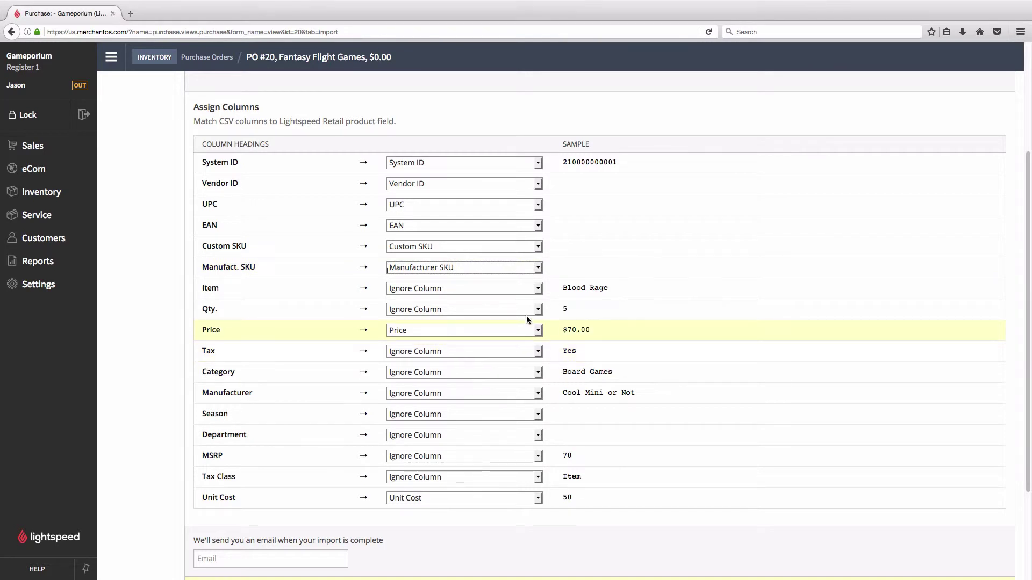
click(538, 290)
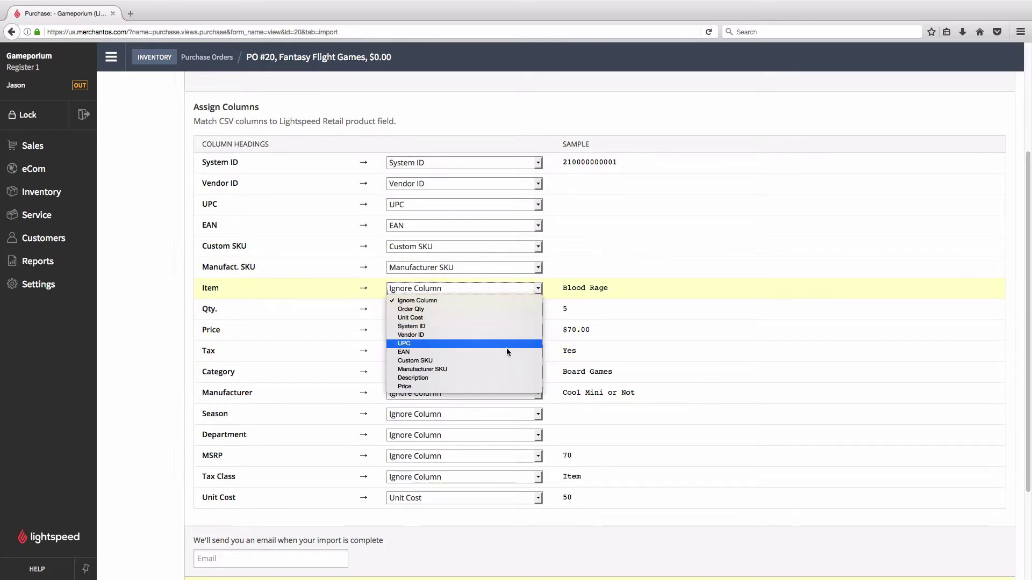
click(498, 377)
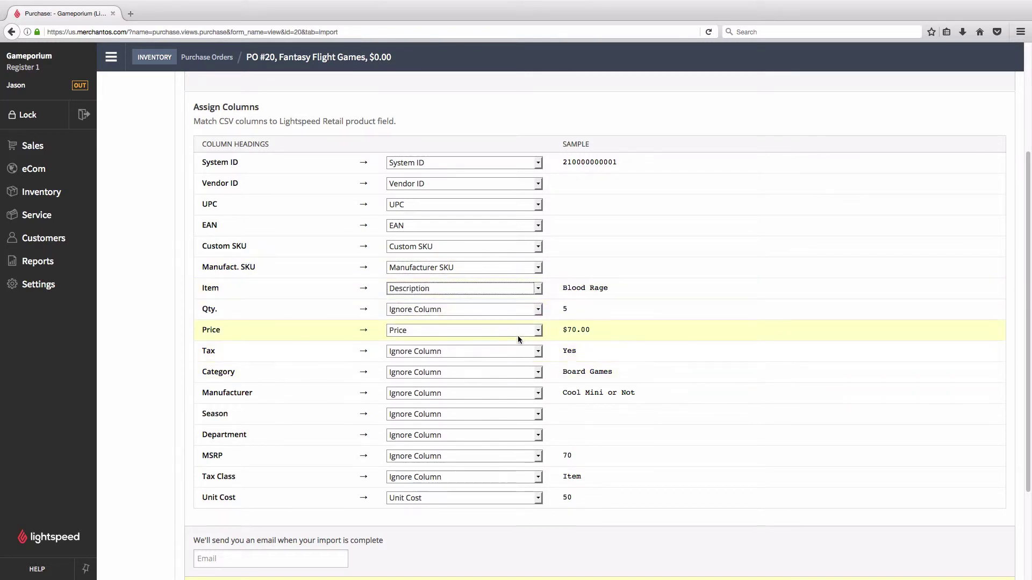
click(538, 310)
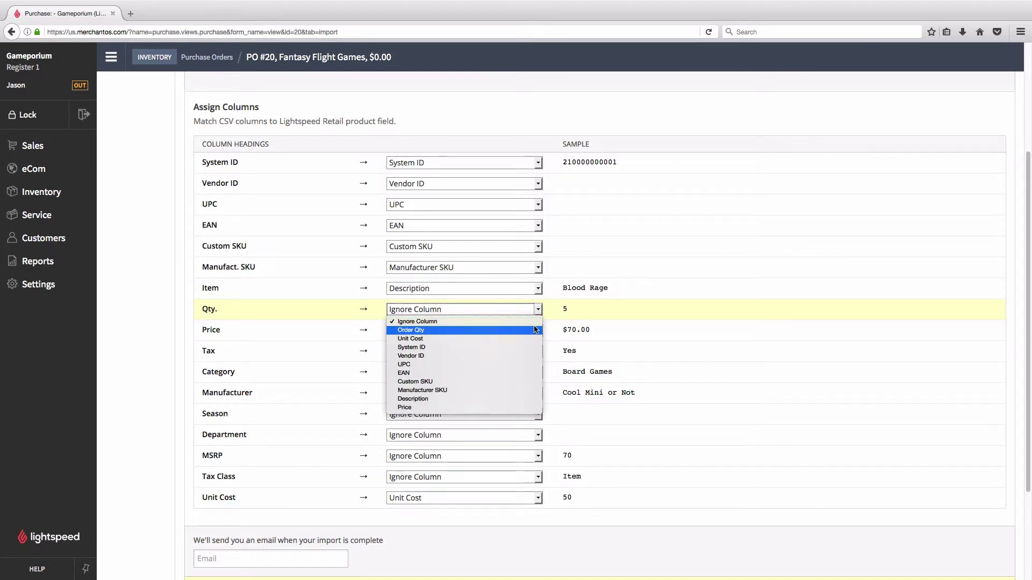
click(536, 330)
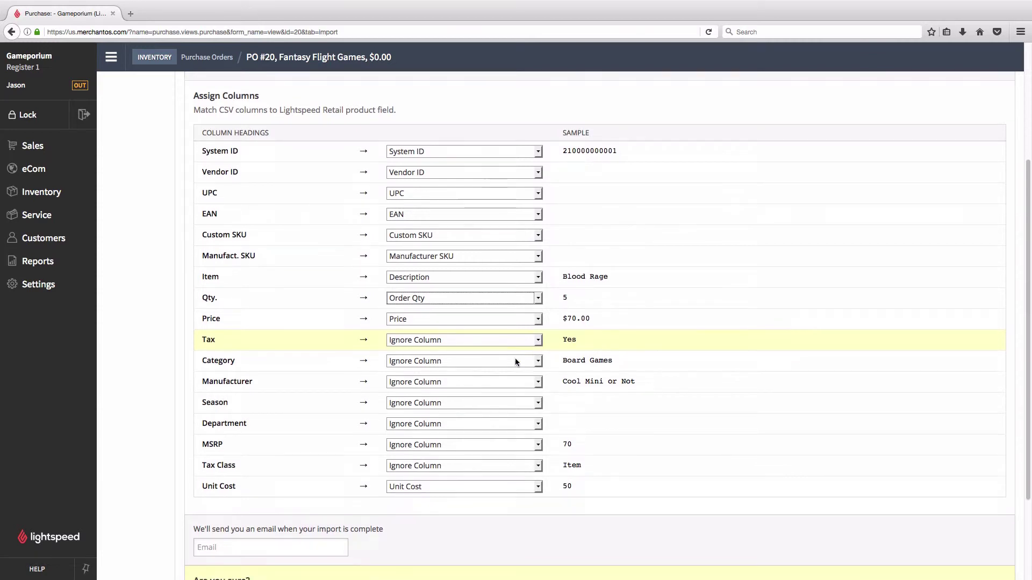
scroll(515, 358, down, 3)
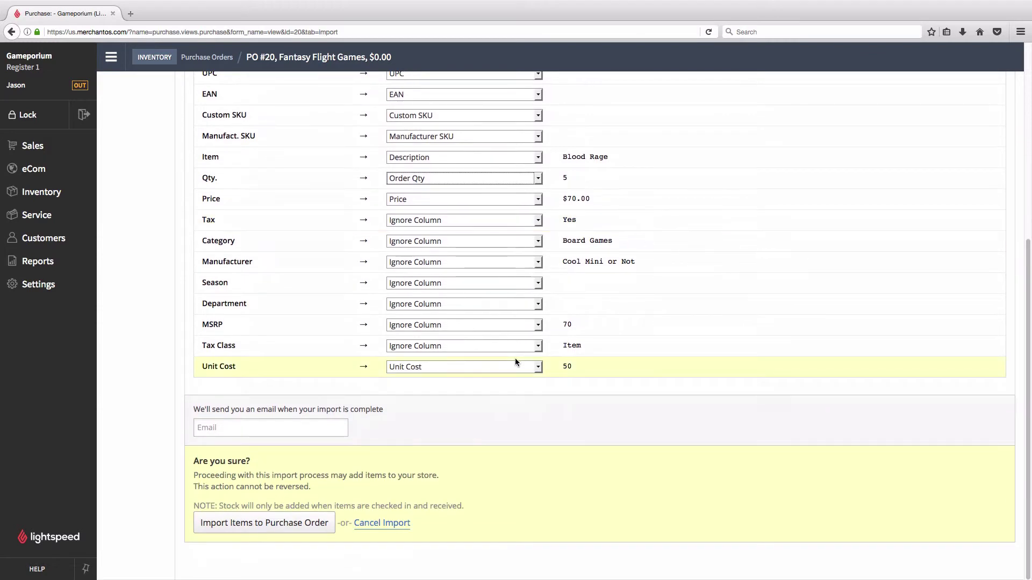
click(332, 423)
- Import the items into the order and verify in Settings > Jobs the PO Import File.csv job is Done
click(325, 529)
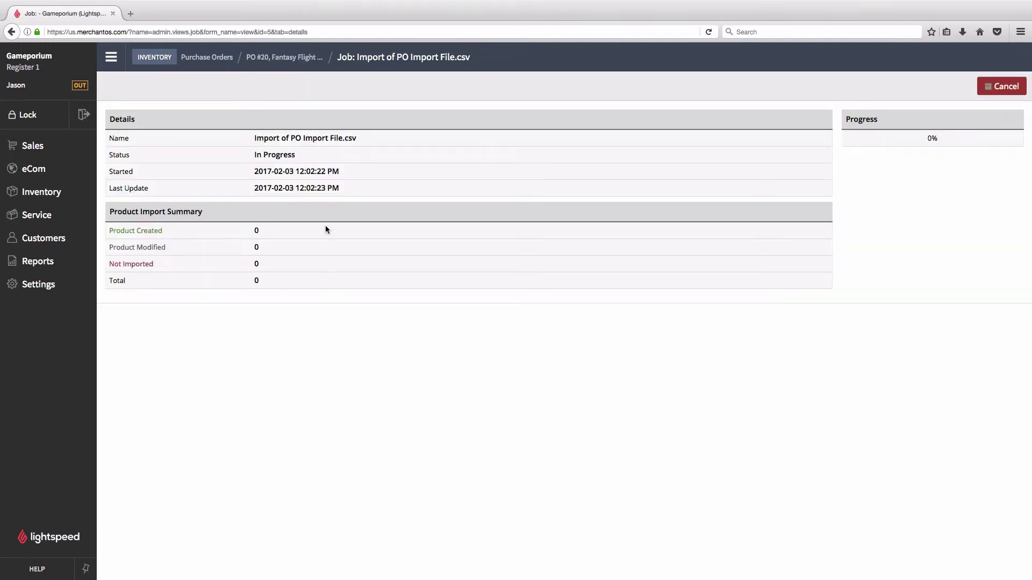
drag(302, 156, 247, 154)
click(55, 285)
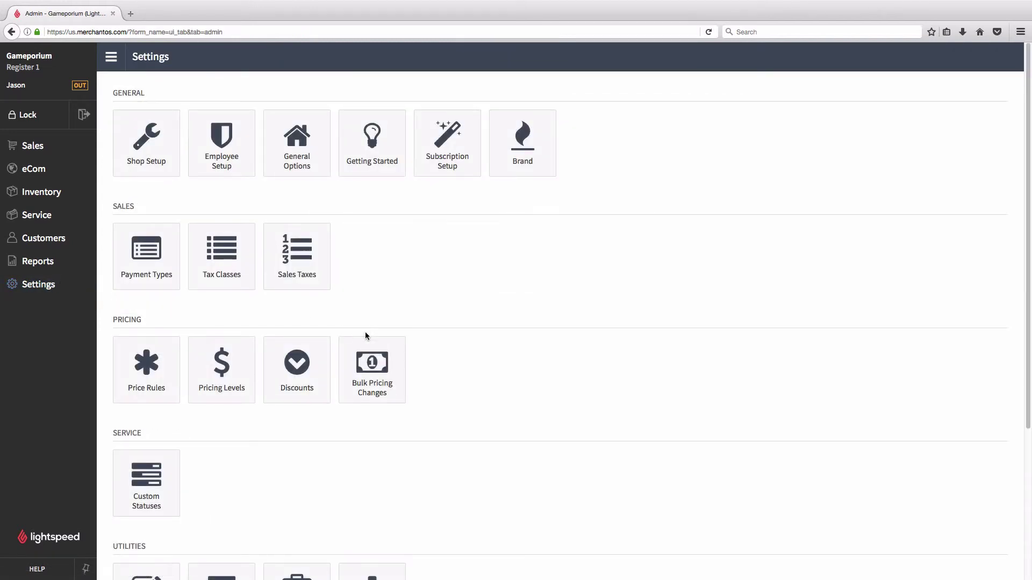
scroll(474, 338, down, 5)
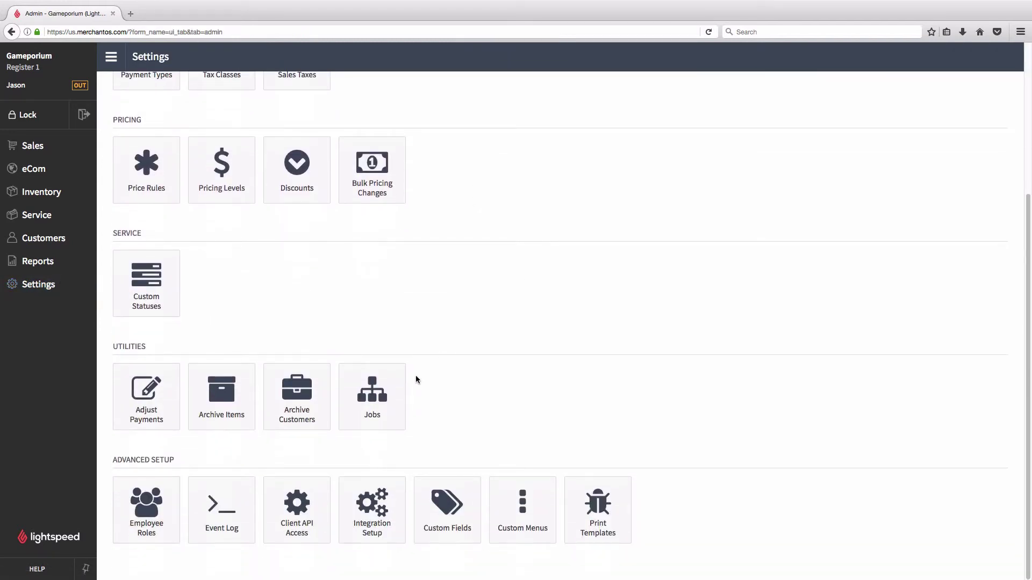
click(402, 389)
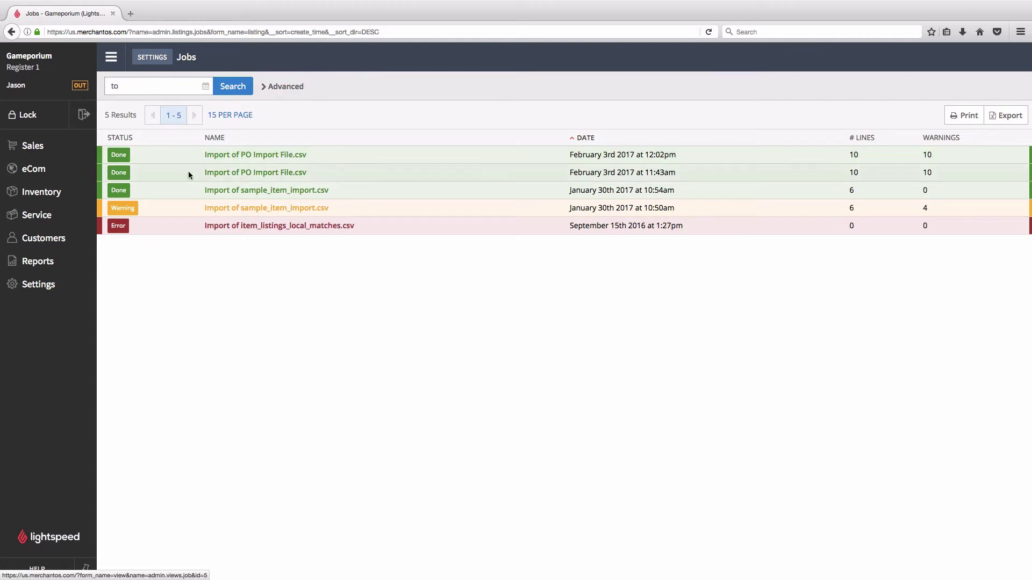
- Open PO 20, scroll through its ten imported games totalling $1555.00, then return to Inventory
click(56, 198)
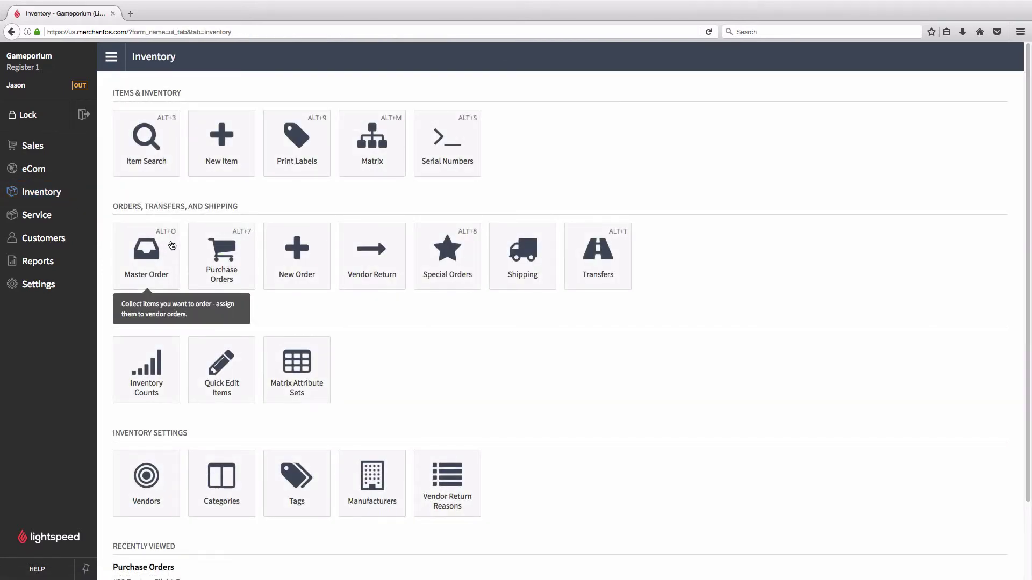
click(219, 254)
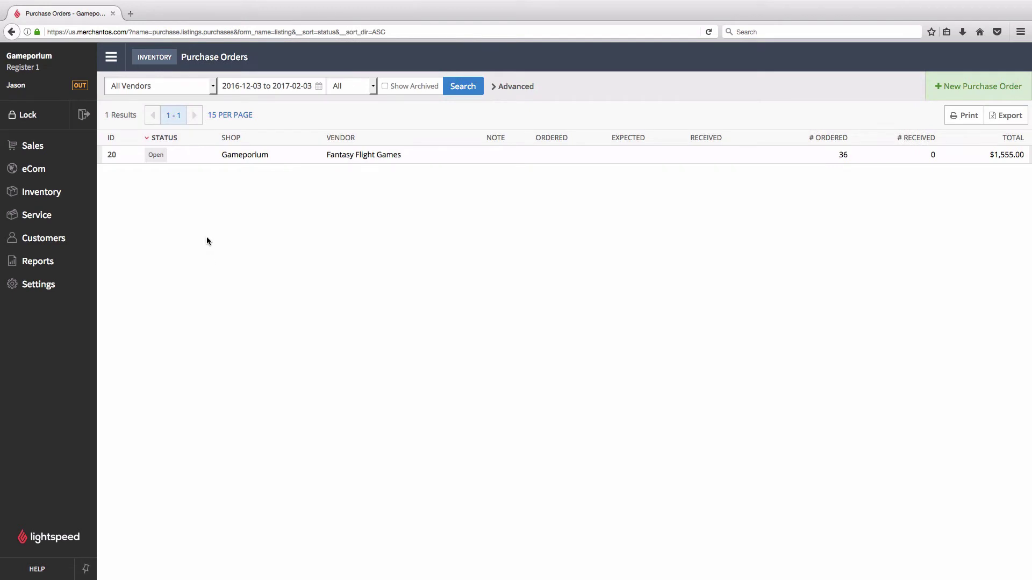
click(113, 155)
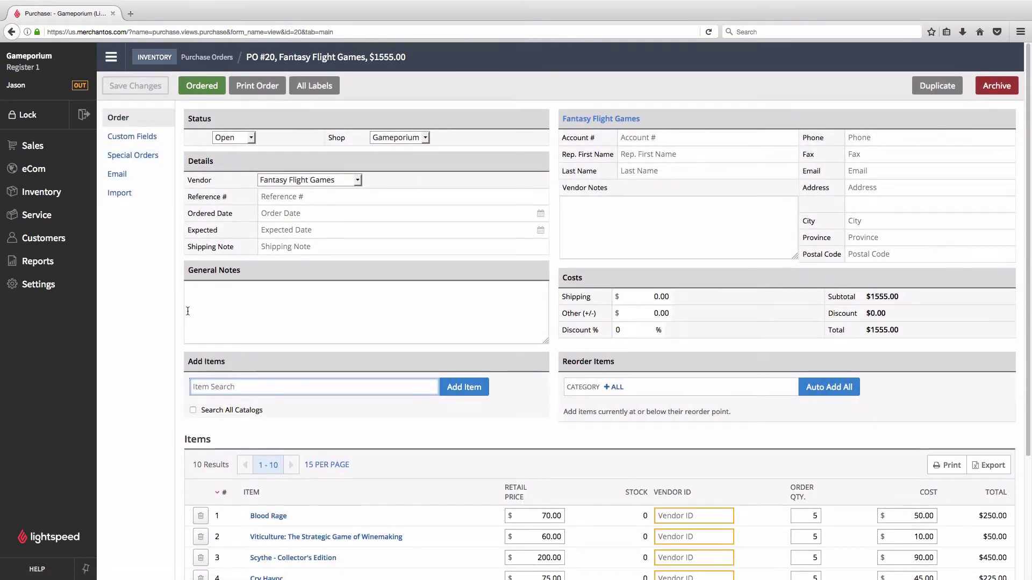
scroll(187, 311, down, 3)
scroll(187, 311, down, 1)
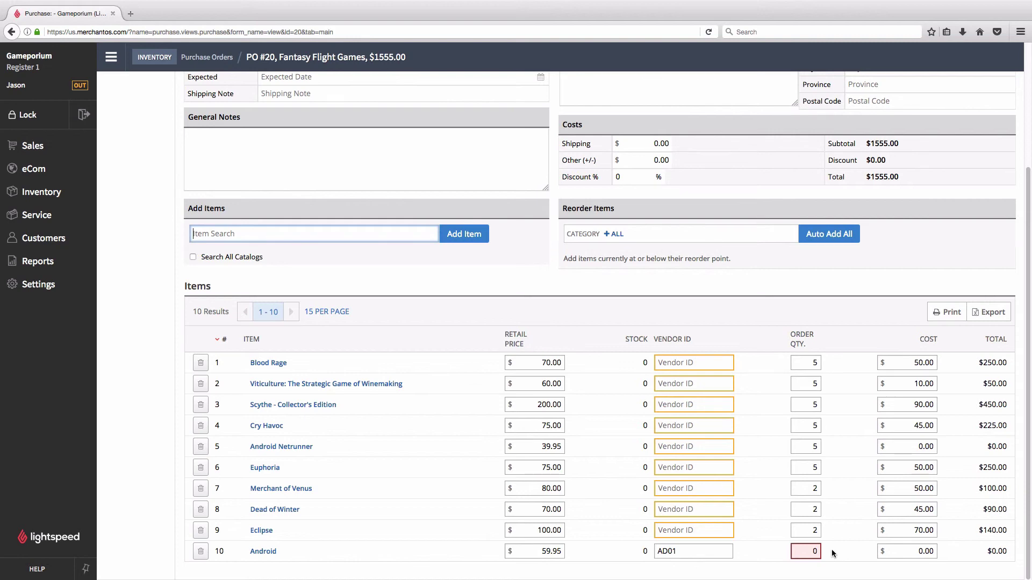
click(46, 194)
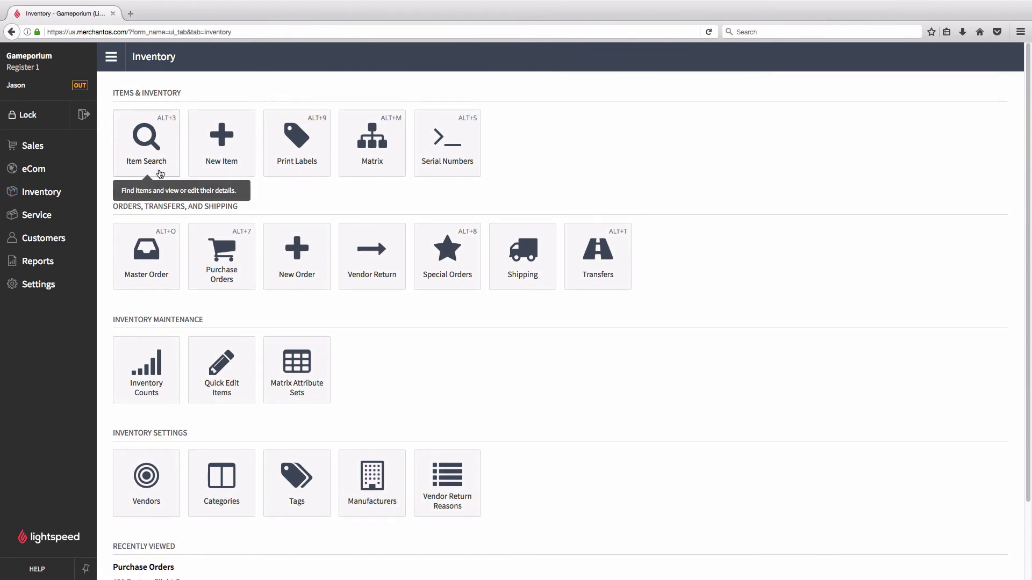
- List all inventory items and confirm Scythe - Collector's Edition now shows a 200.00 price
click(160, 173)
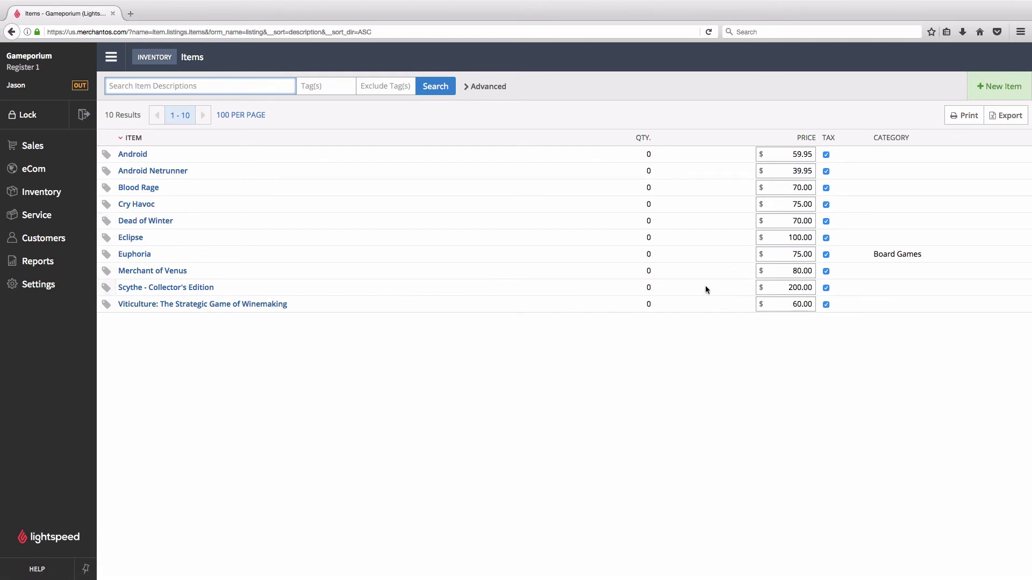
click(762, 289)
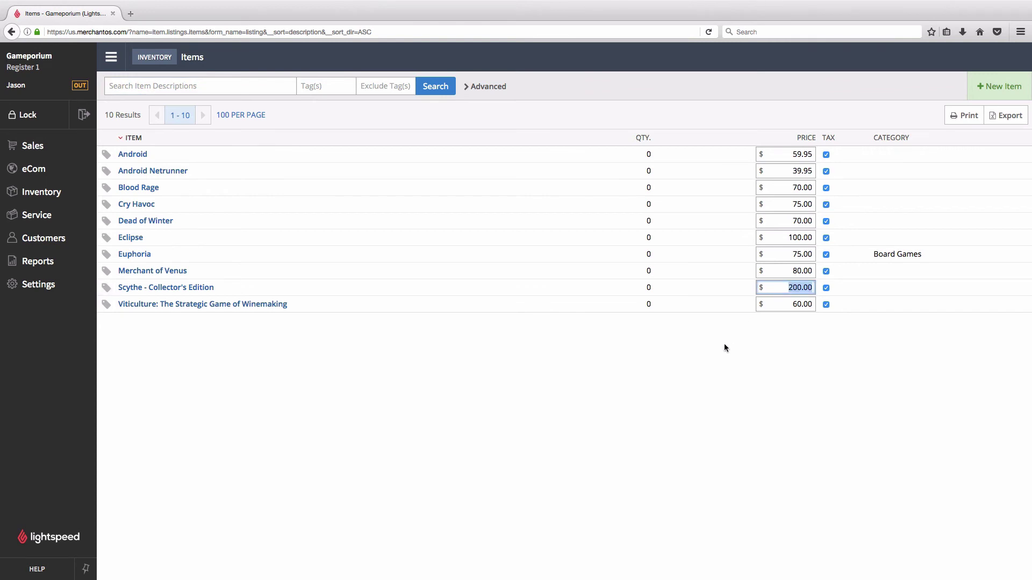